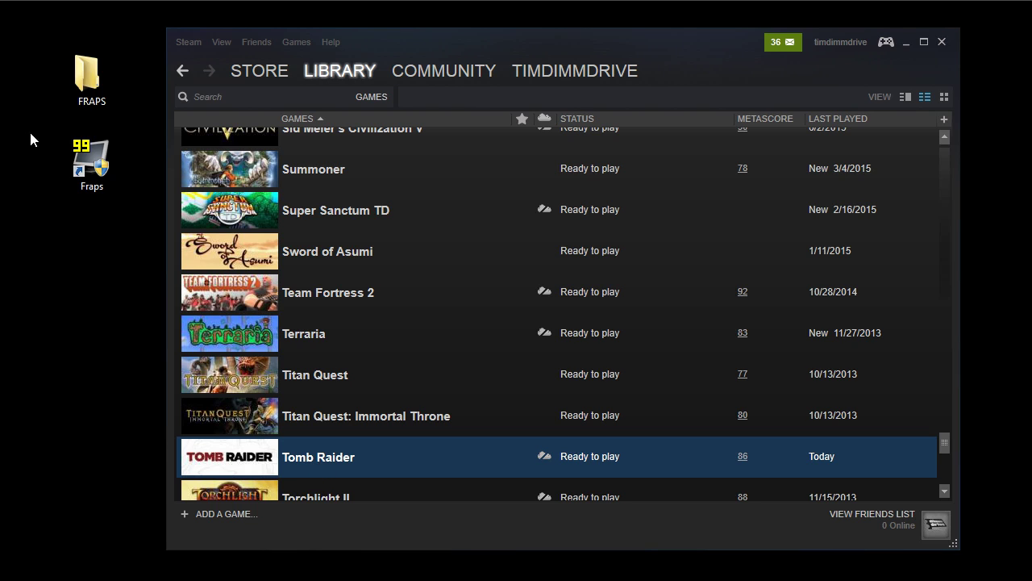
Step: Launch Tomb Raider from the Steam library and review its basic and advanced graphics options, accepting them unchanged
{"action": "right_click", "coordinate": [341, 455]}
{"action": "left_click", "coordinate": [354, 461]}
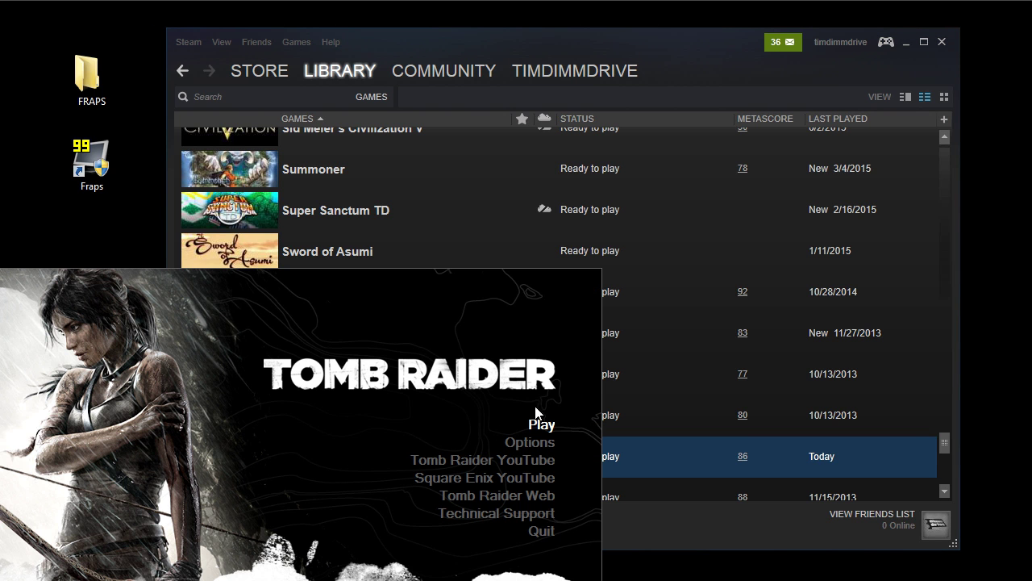
{"action": "left_click", "coordinate": [539, 446]}
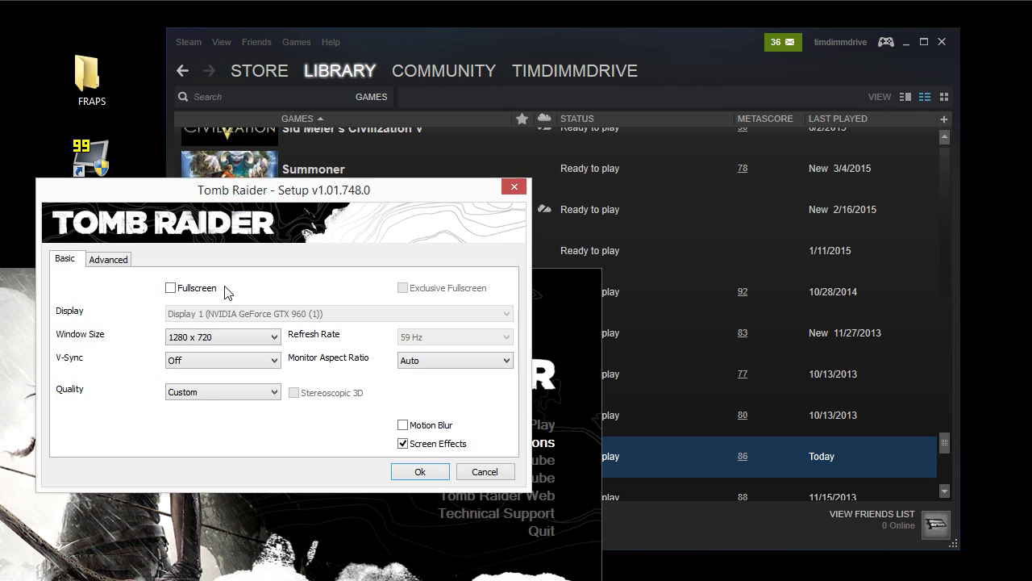
{"action": "left_click", "coordinate": [111, 264]}
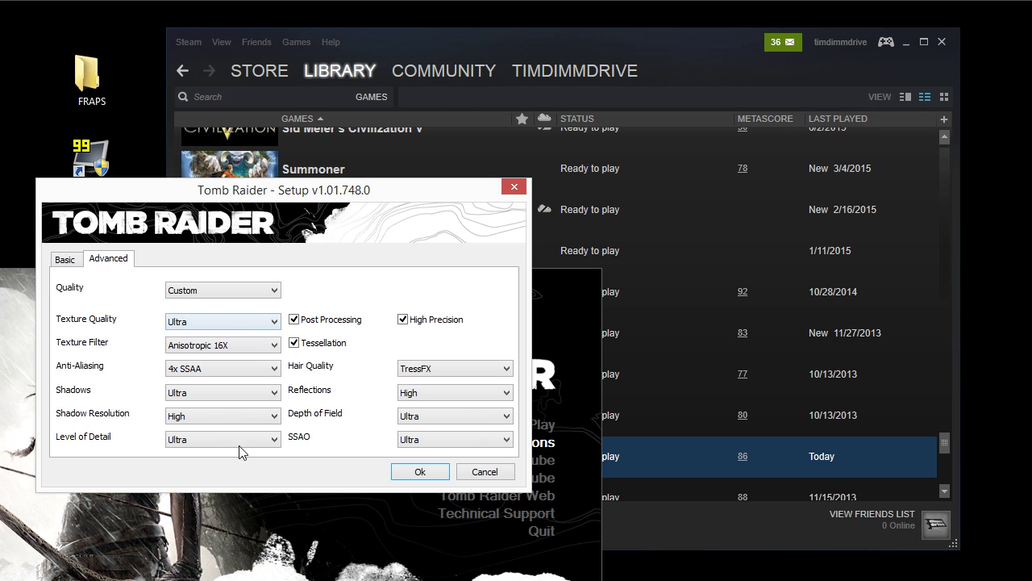
{"action": "left_click", "coordinate": [420, 473]}
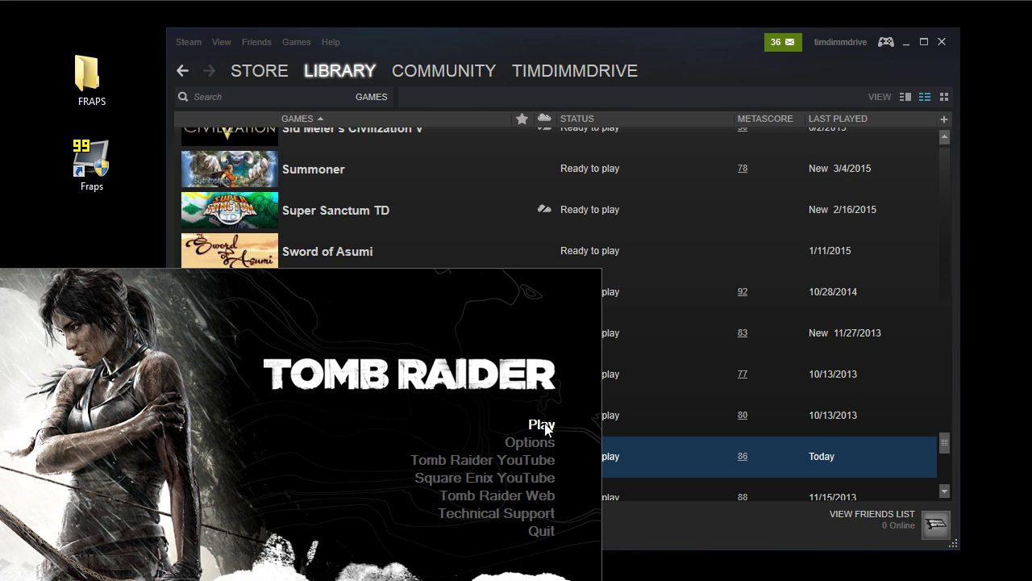
Step: Minimize the Steam library and run Tomb Raider's built-in benchmark from the game's main menu
{"action": "left_click", "coordinate": [905, 40]}
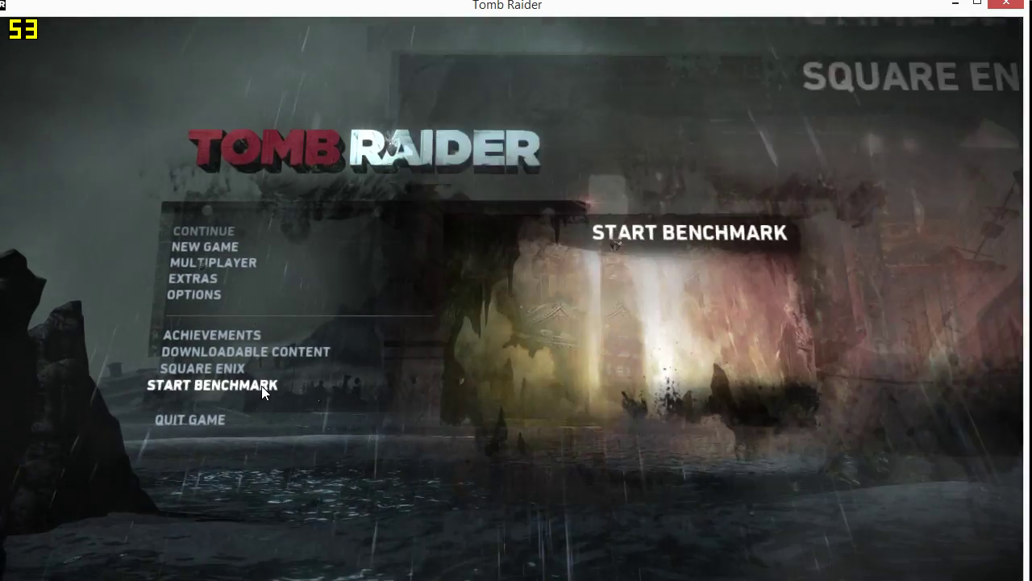
{"action": "left_click", "coordinate": [261, 386]}
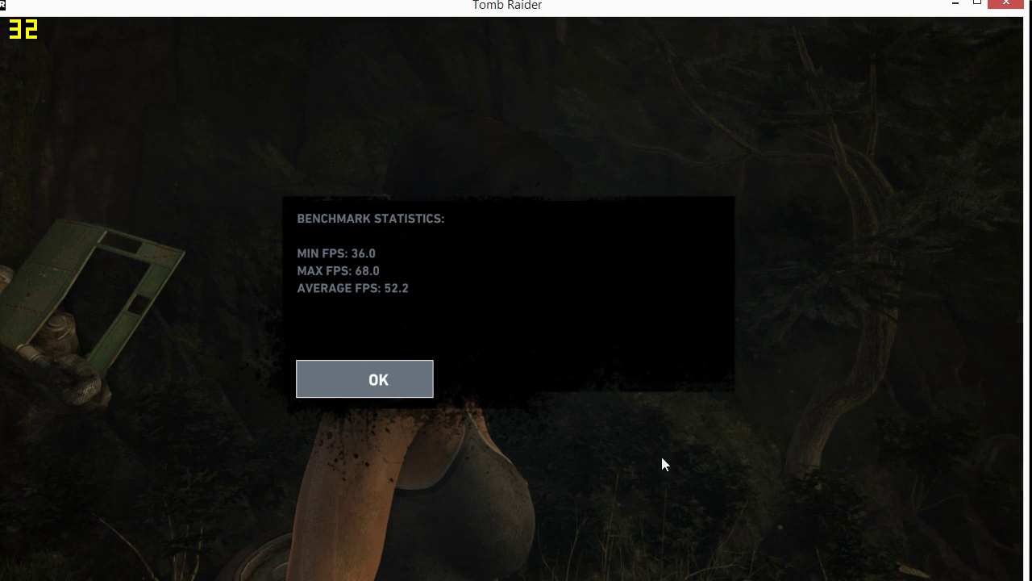
Step: Place a blank Notepad window beside the benchmark statistics and enter the heading "Normal Tomb Raider:" with a minimum of 36 fps
{"action": "left_click_drag", "start_coordinate": [548, 576], "coordinate": [814, 256]}
{"action": "left_click_drag", "start_coordinate": [483, 242], "coordinate": [521, 227]}
{"action": "left_click_drag", "start_coordinate": [408, 222], "coordinate": [578, 216]}
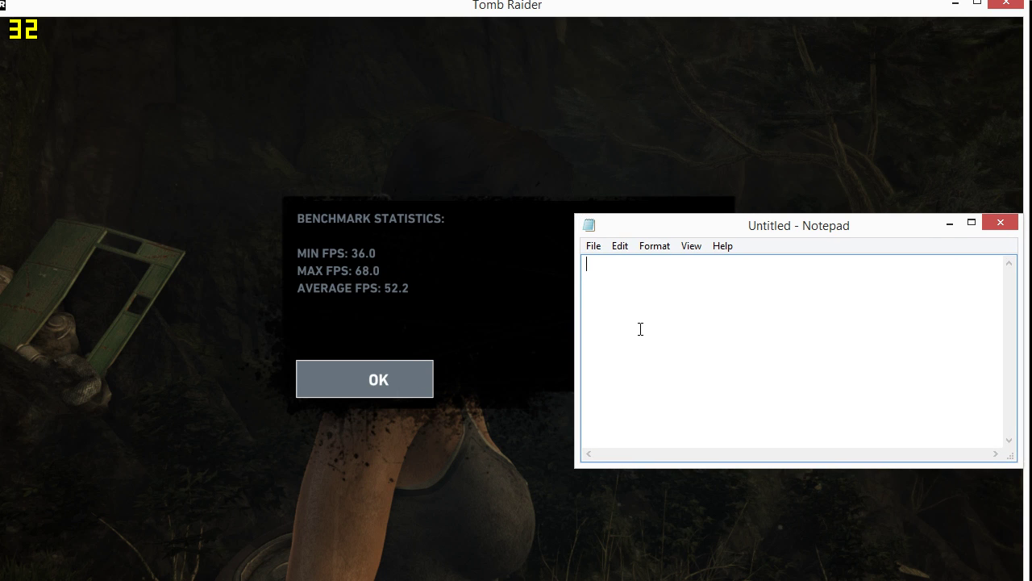
{"action": "type", "text": "Normal Tomb Raider:"}
{"action": "key", "text": "Return"}
{"action": "type", "text": "Min;  4"}
{"action": "key", "text": "BackSpace"}
{"action": "type", "text": "36fps"}
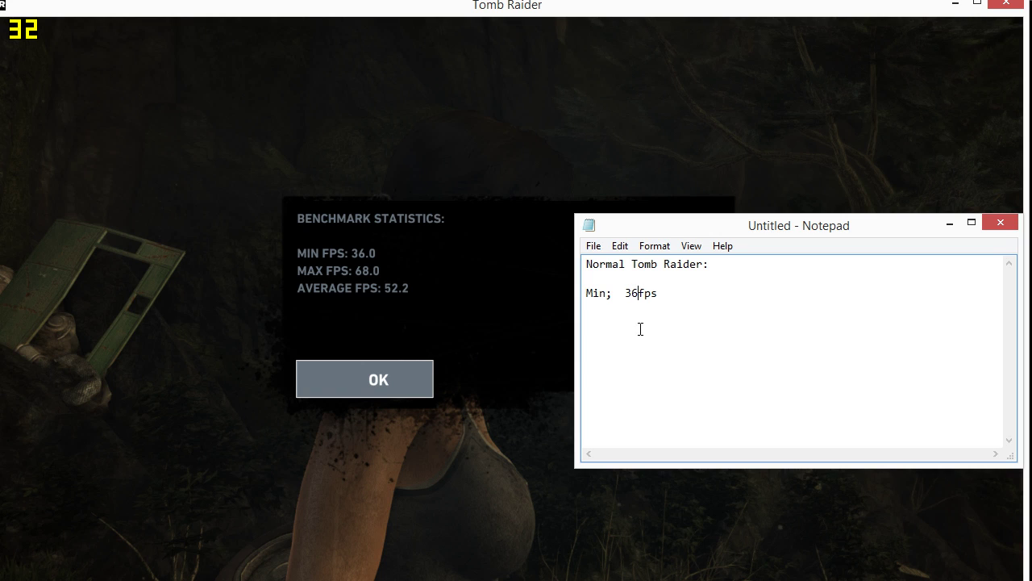
Step: Replace the semicolon after "Min" in the notes with a colon
{"action": "key", "text": "Left"}
{"action": "key", "text": "Left"}
{"action": "key", "text": "Left"}
{"action": "key", "text": "Left"}
{"action": "key", "text": "Left"}
{"action": "key", "text": "Left"}
{"action": "key", "text": "Left"}
{"action": "key", "text": "BackSpace"}
{"action": "type", "text": ":"}
Step: Add the lines "Max: 68 fps" and "Avg: 52.2 fps" to the notes and move Notepad off the game
{"action": "key", "text": "Return"}
{"action": "type", "text": "Max:  68fps"}
{"action": "key", "text": "Left"}
{"action": "key", "text": "Left"}
{"action": "key", "text": "Left"}
{"action": "key", "text": "Up"}
{"action": "key", "text": "Left"}
{"action": "key", "text": "Down"}
{"action": "type", "text": "Avg:  52.2 fps"}
{"action": "left_click_drag", "start_coordinate": [804, 230], "coordinate": [0, 250]}
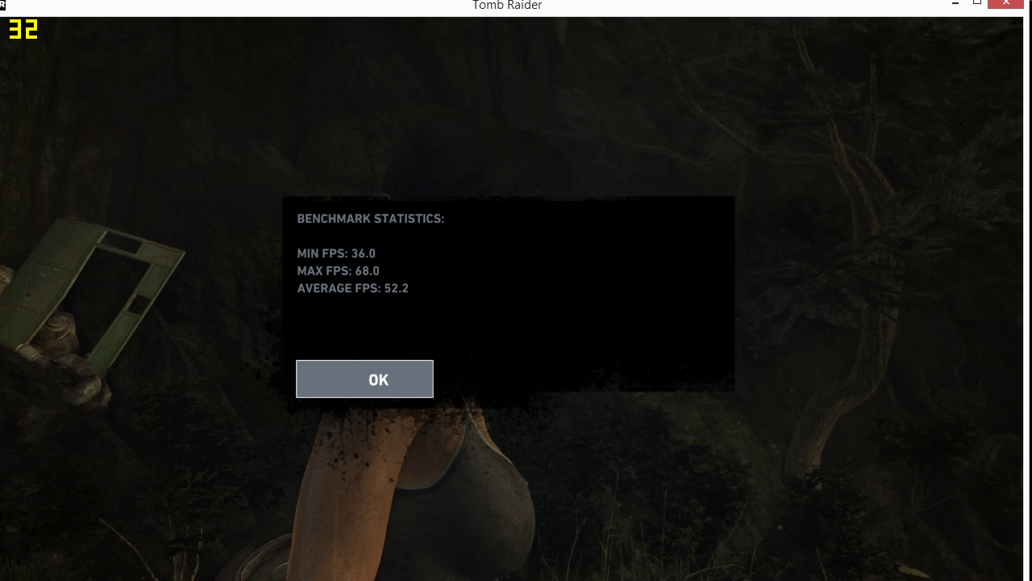
Step: Dismiss the benchmark statistics and quit Tomb Raider
{"action": "left_click", "coordinate": [366, 365]}
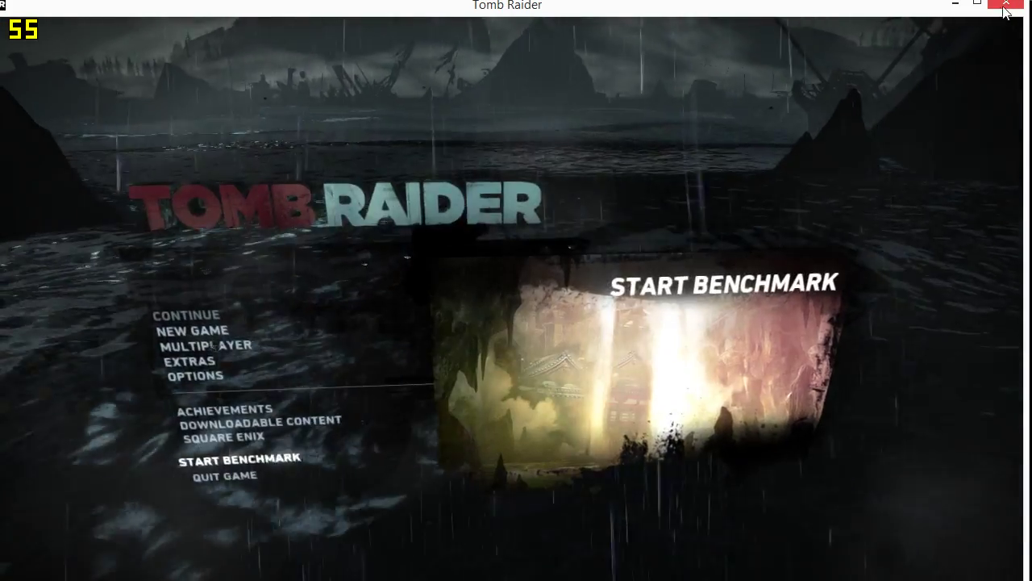
{"action": "key", "text": "Escape"}
{"action": "left_click", "coordinate": [349, 389]}
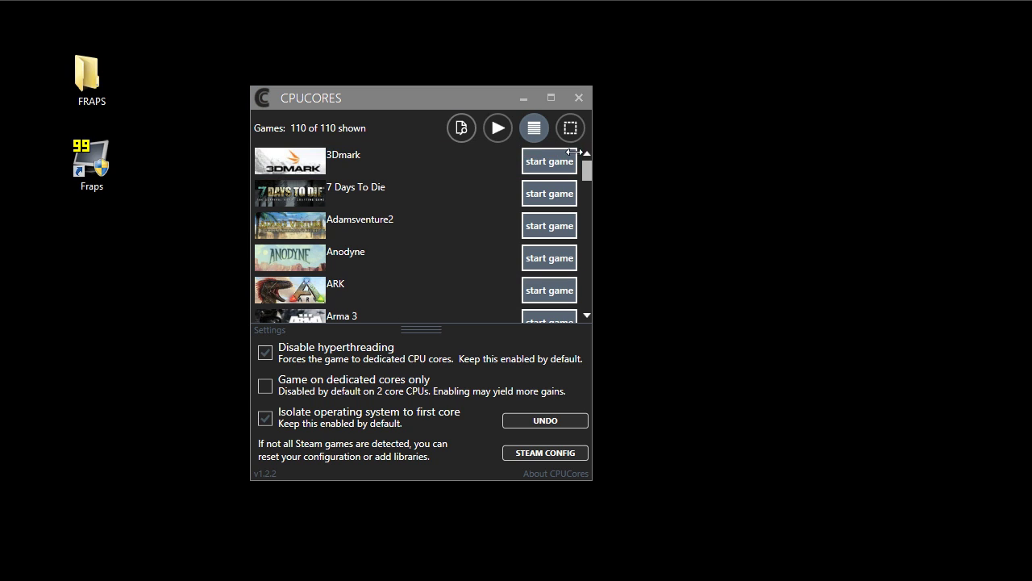
Step: Filter the CPUCores game list with "tom" and hide the filter box
{"action": "left_click", "coordinate": [460, 134]}
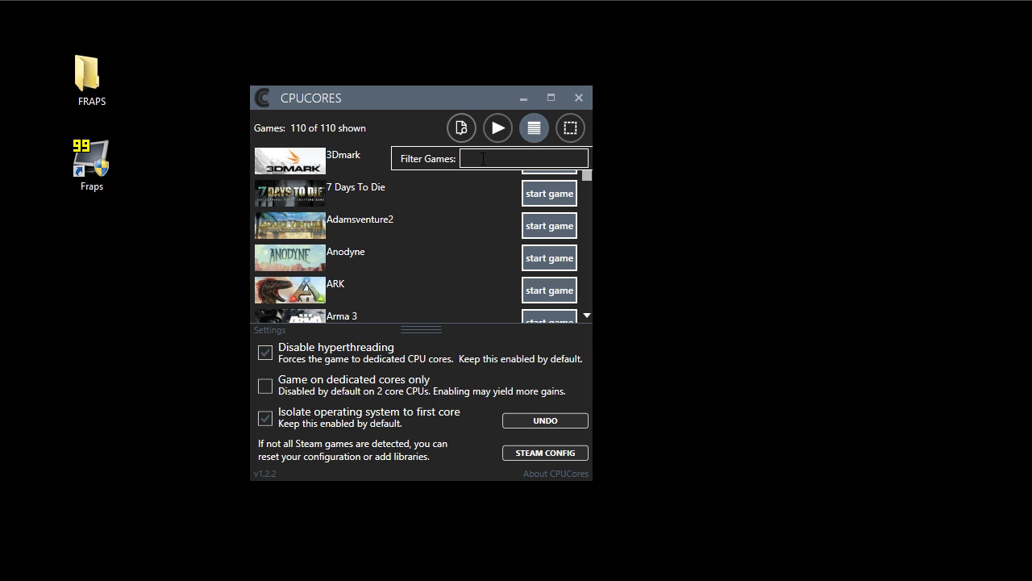
{"action": "type", "text": "tom"}
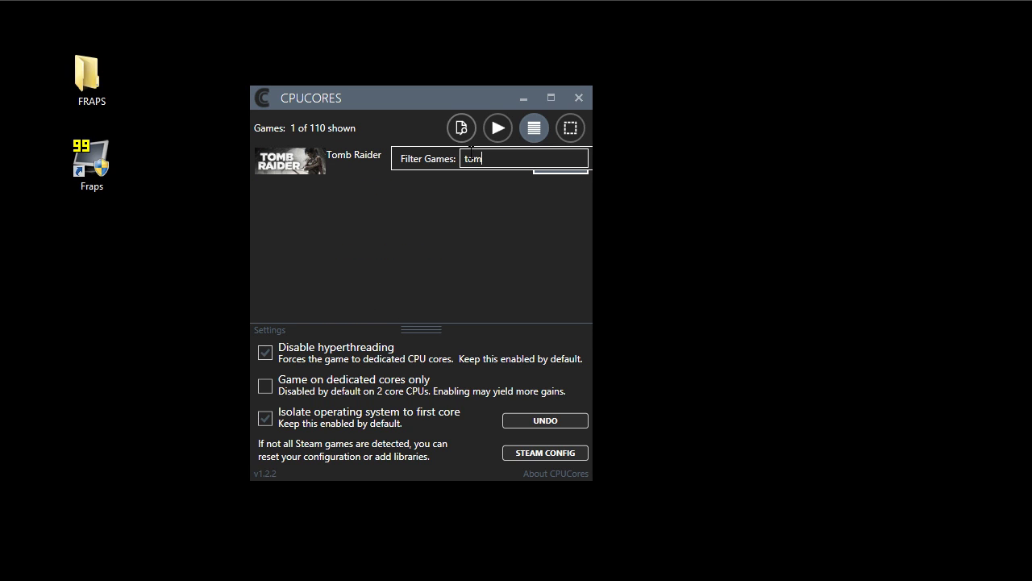
{"action": "left_click", "coordinate": [460, 129]}
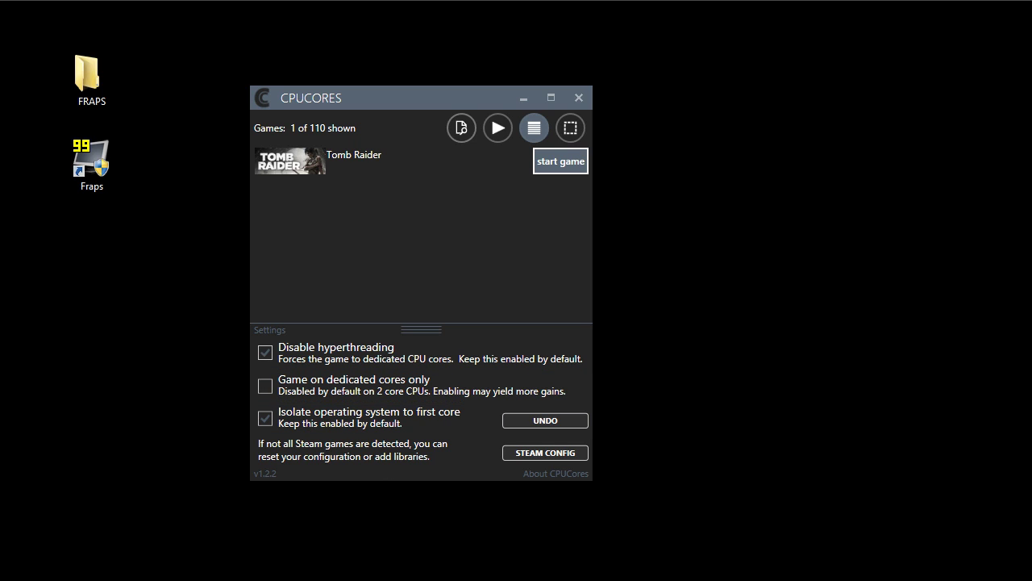
Step: Examine the CPU performance details in Task Manager beside the CPUCores window, and put both windows back
{"action": "left_click_drag", "start_coordinate": [409, 580], "coordinate": [413, 167]}
{"action": "left_click_drag", "start_coordinate": [444, 98], "coordinate": [659, 61]}
{"action": "left_click", "coordinate": [431, 185]}
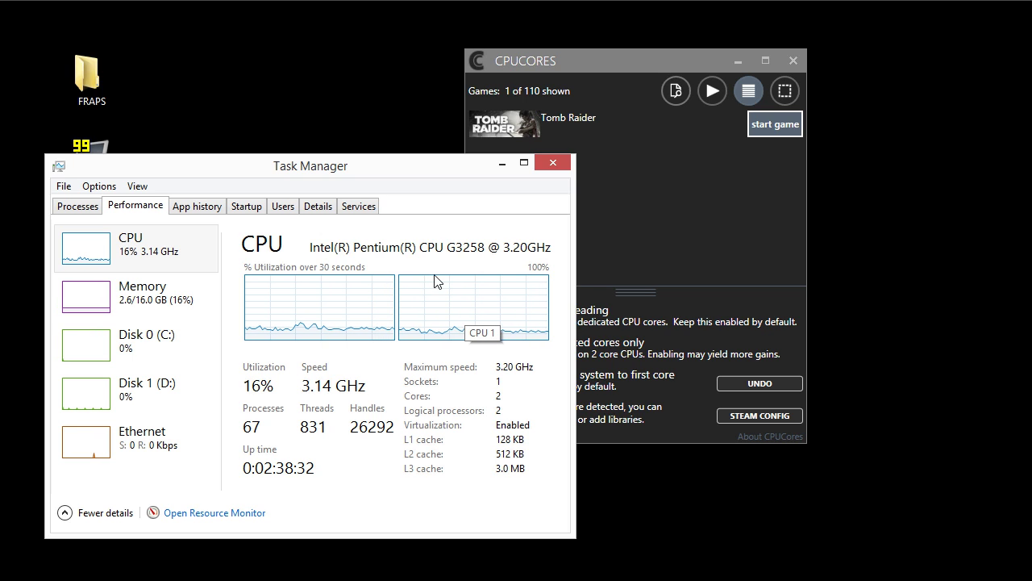
{"action": "left_click_drag", "start_coordinate": [425, 176], "coordinate": [367, 577]}
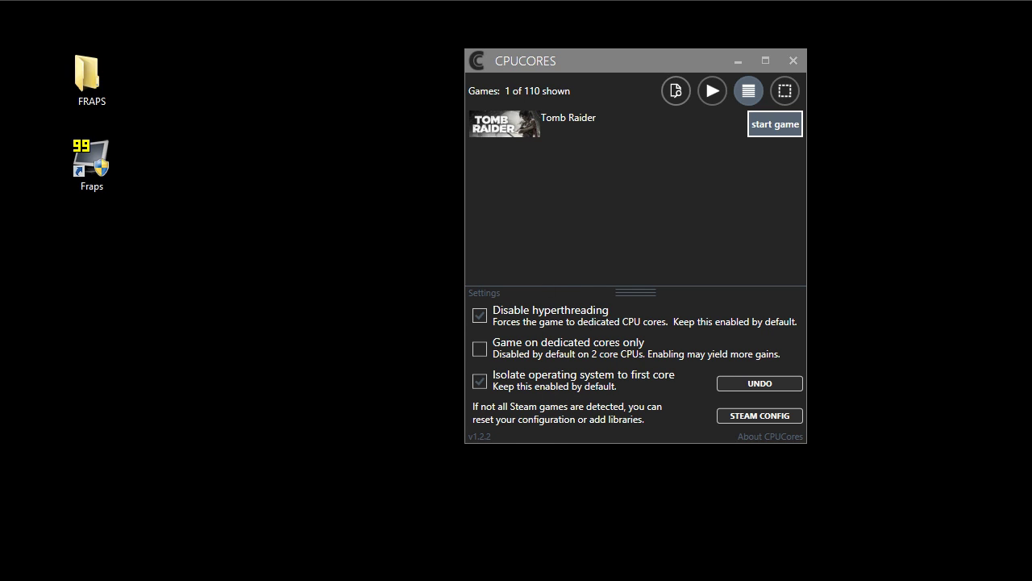
{"action": "left_click_drag", "start_coordinate": [660, 64], "coordinate": [442, 77]}
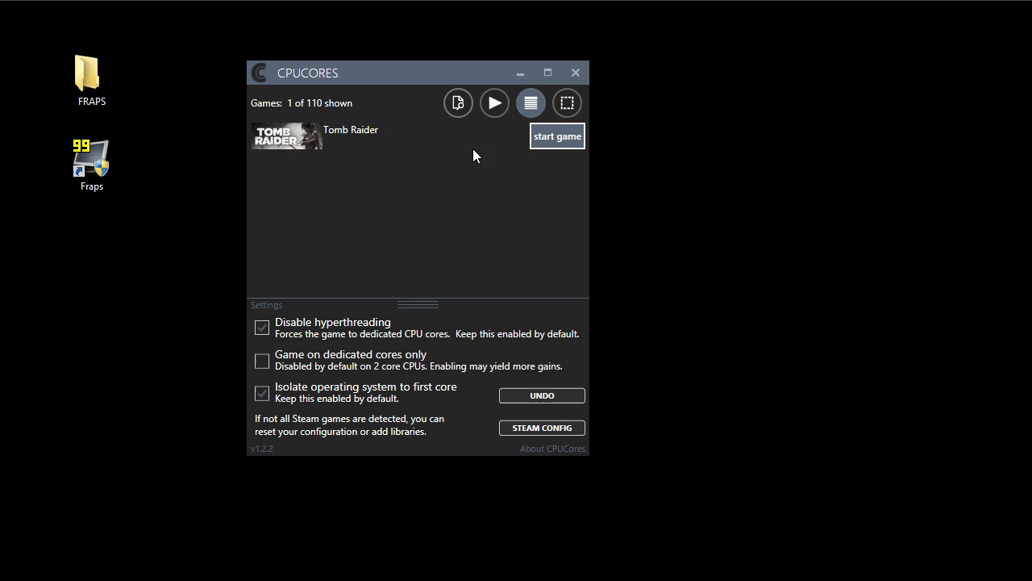
Step: Start Tomb Raider through CPUCores and minimize the CPUCores window
{"action": "left_click", "coordinate": [550, 141]}
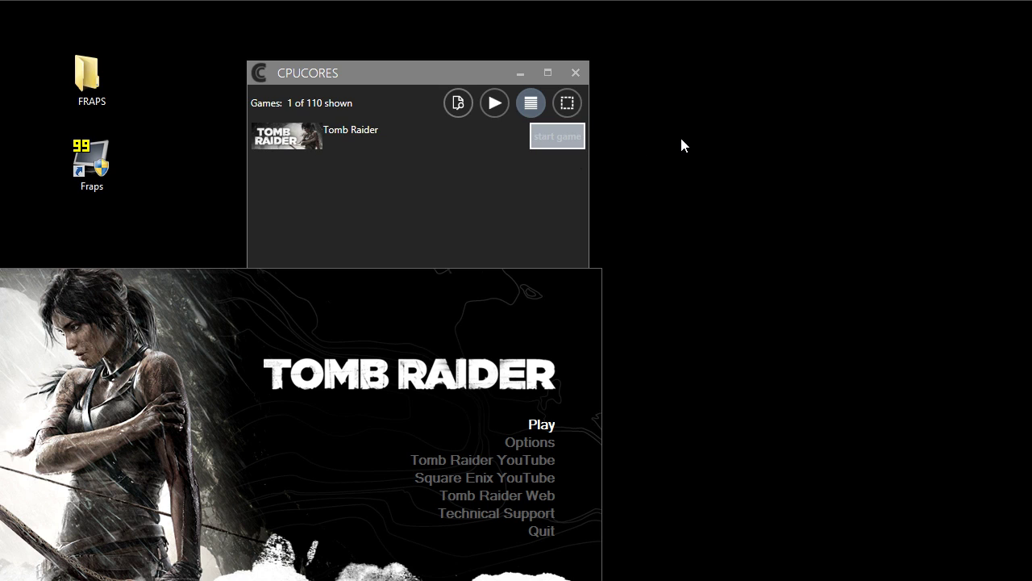
{"action": "left_click", "coordinate": [518, 71]}
{"action": "left_click", "coordinate": [519, 73]}
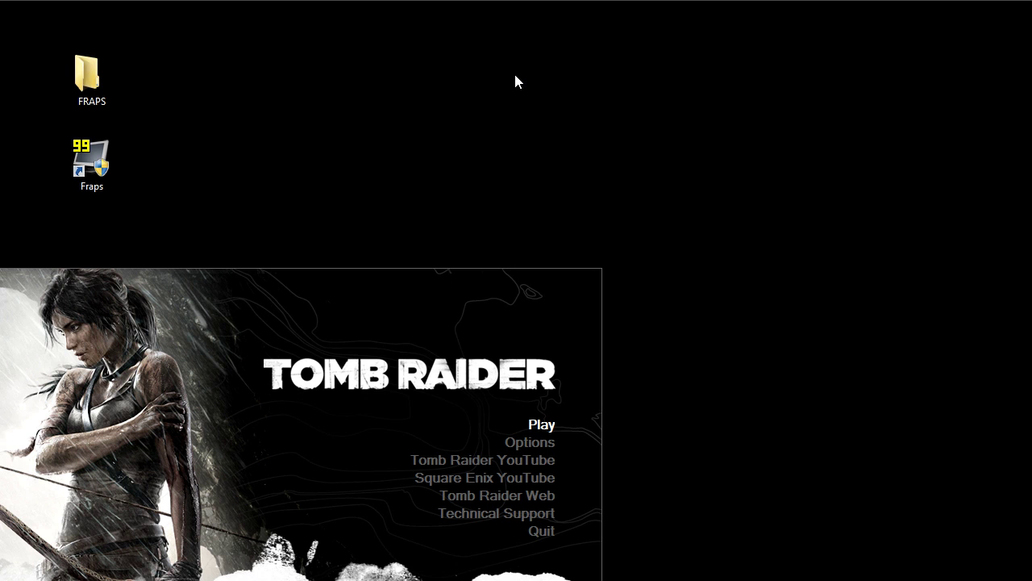
Step: Review the advanced graphics options without changing them and run the game's built-in benchmark
{"action": "left_click", "coordinate": [540, 450]}
{"action": "left_click", "coordinate": [119, 263]}
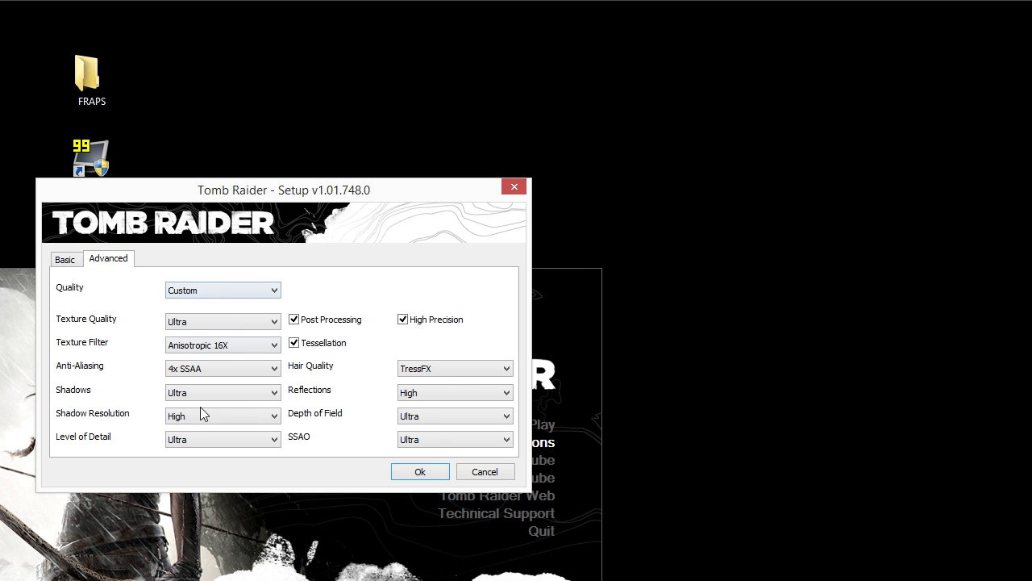
{"action": "left_click", "coordinate": [504, 476]}
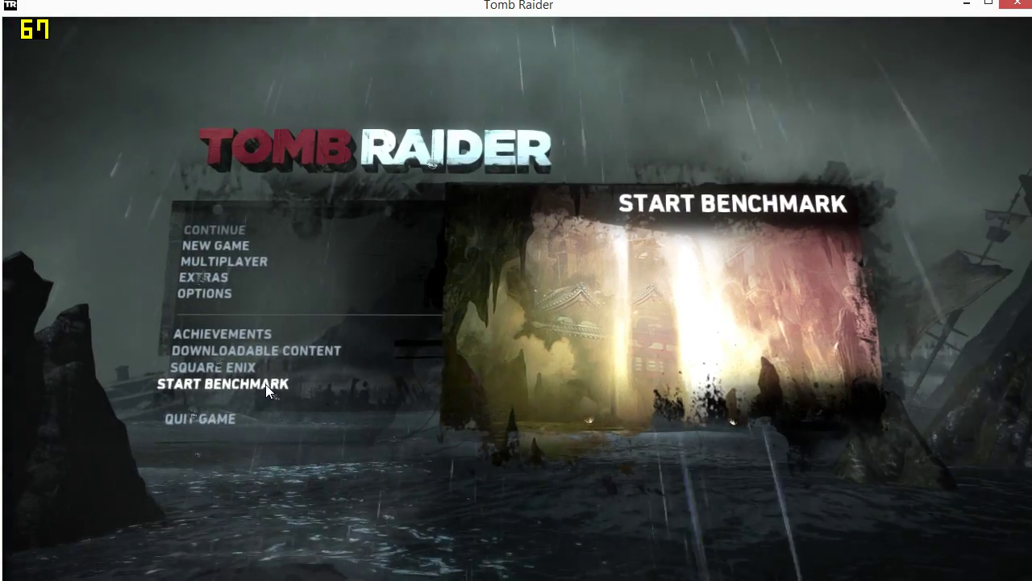
{"action": "left_click", "coordinate": [265, 384]}
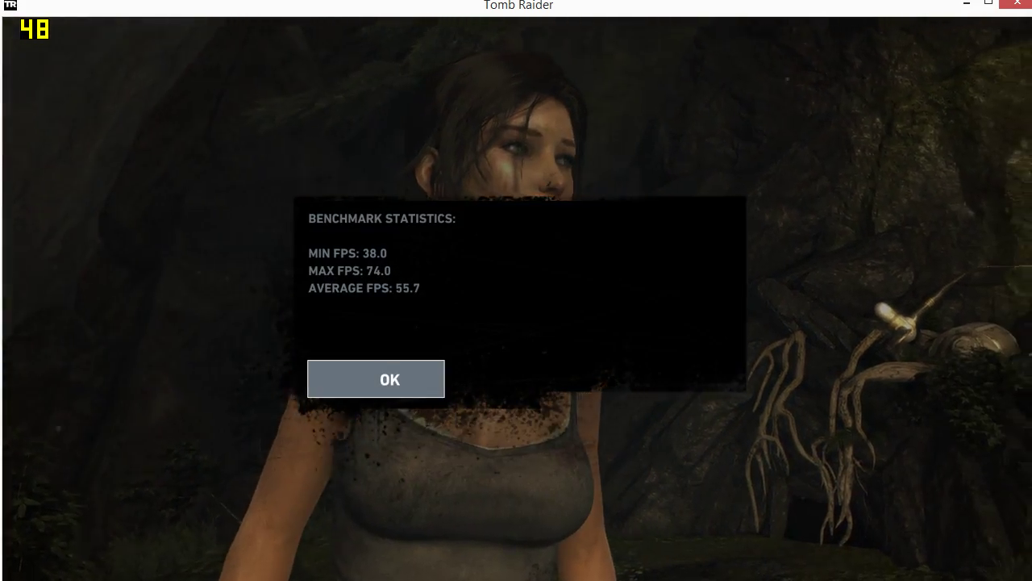
Step: Switch to Notepad, place it beside the new benchmark statistics and add the text "With CPUCores" below the first results
{"action": "key", "text": "alt+Tab"}
{"action": "left_click_drag", "start_coordinate": [795, 162], "coordinate": [903, 154]}
{"action": "left_click", "coordinate": [760, 245]}
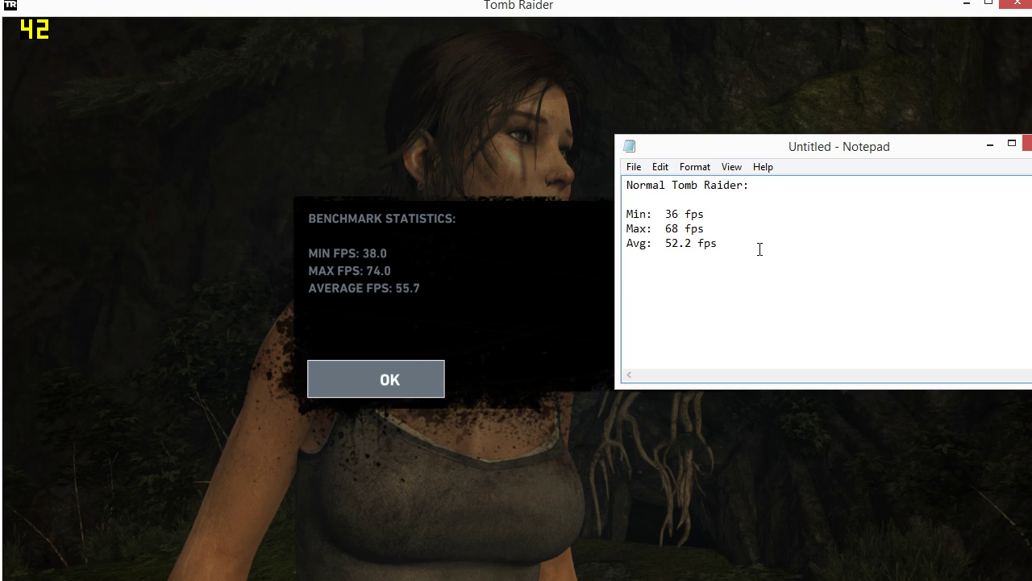
{"action": "type", "text": "With CPUCores"}
Step: Examine the CPU utilization graphs in Task Manager and move its window off the screen
{"action": "left_click_drag", "start_coordinate": [408, 576], "coordinate": [409, 427]}
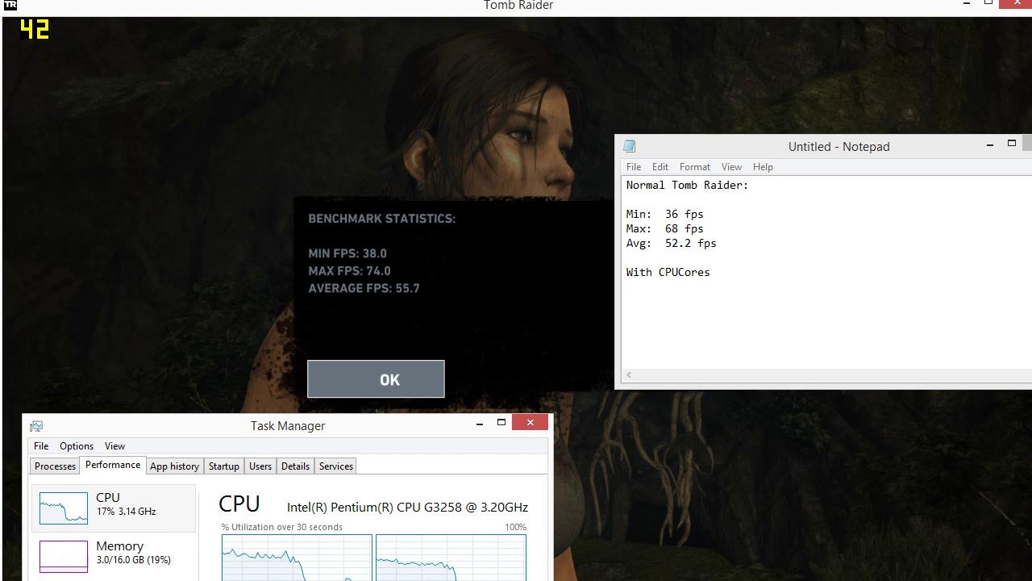
{"action": "left_click_drag", "start_coordinate": [451, 427], "coordinate": [415, 440]}
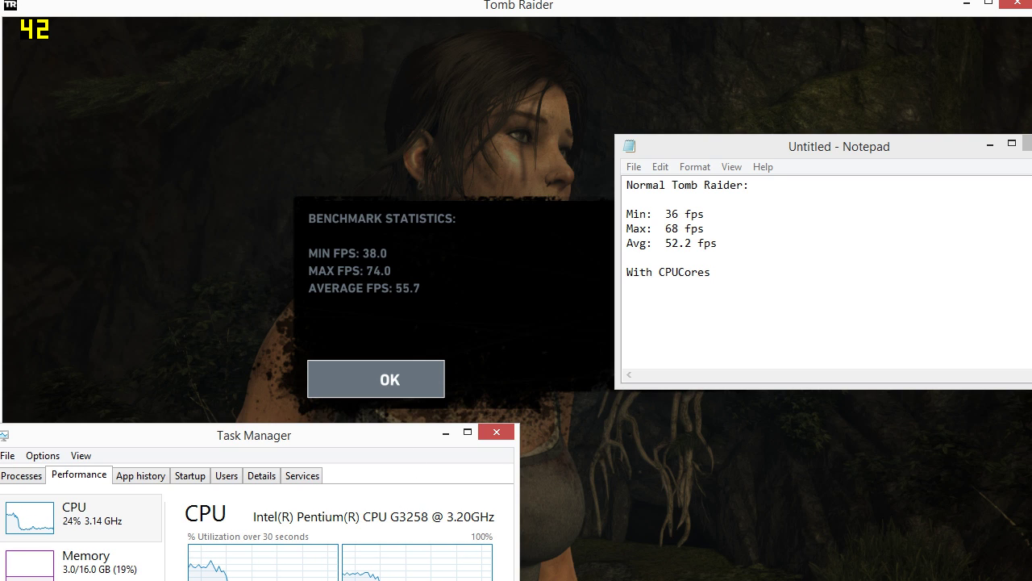
{"action": "left_click_drag", "start_coordinate": [415, 438], "coordinate": [407, 580]}
Step: Complete the second heading in the notes as "With CPUCores Tomb Raider:"
{"action": "left_click", "coordinate": [725, 273]}
{"action": "type", "text": "Tom"}
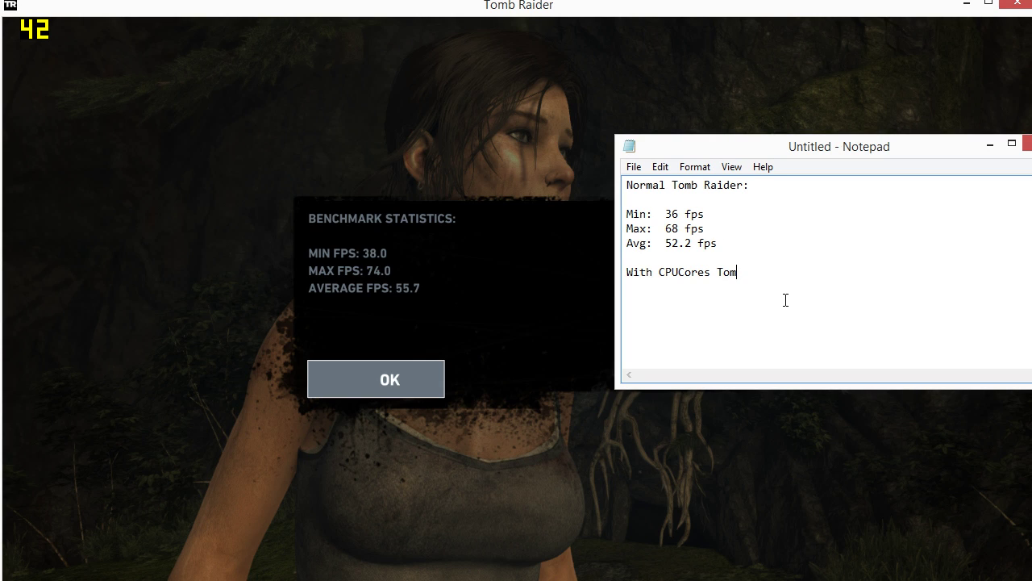
{"action": "type", "text": "b Raider:  "}
Step: Enter the second benchmark results under the CPUCores heading: Min 38 fps, Max 74 fps and Avg 55.7 fps
{"action": "type", "text": "Min"}
{"action": "type", "text": ":  38 fps"}
{"action": "key", "text": "Return"}
{"action": "type", "text": "Max:"}
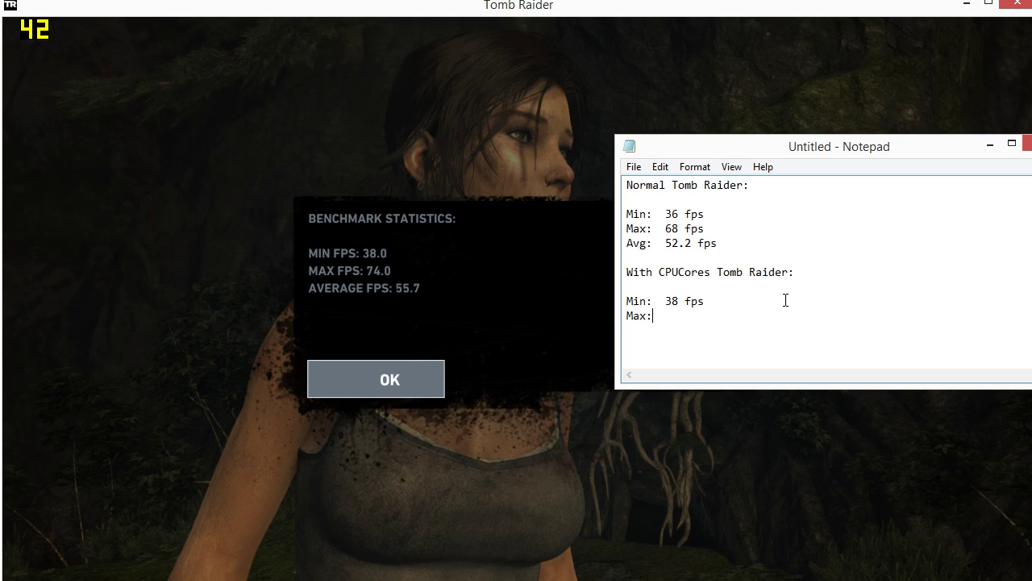
{"action": "type", "text": "  74 fps"}
{"action": "key", "text": "Return"}
{"action": "type", "text": "Avg:  55.7 fps"}
Step: Enlarge the Notepad window and enter "+3.5fps =" below the results
{"action": "left_click_drag", "start_coordinate": [722, 388], "coordinate": [711, 457]}
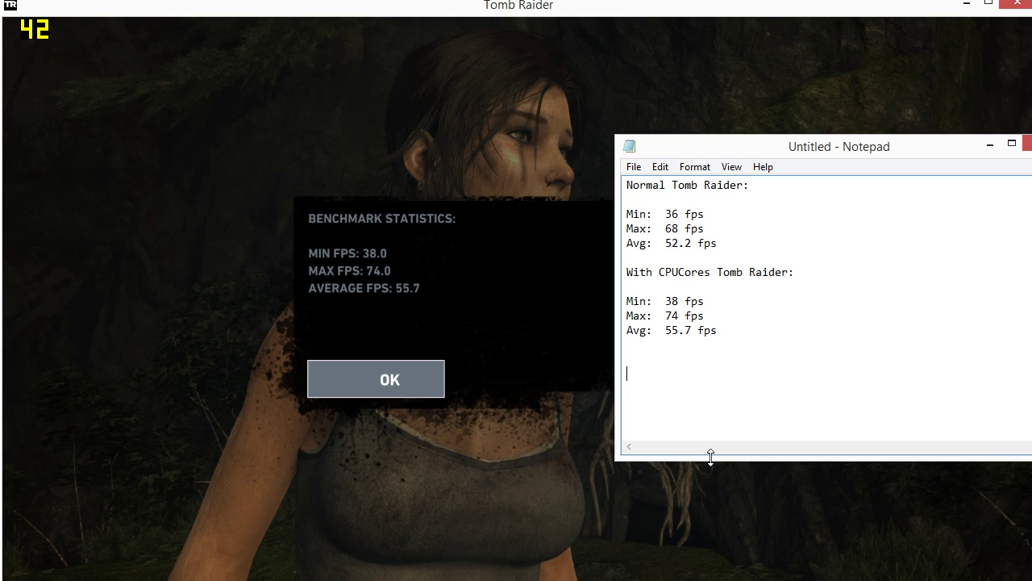
{"action": "type", "text": "3.5"}
{"action": "type", "text": "%"}
{"action": "key", "text": "BackSpace"}
{"action": "key", "text": "BackSpace"}
{"action": "key", "text": "BackSpace"}
{"action": "key", "text": "BackSpace"}
{"action": "type", "text": "+3.5fps ="}
Step: Divide 52.2 by 55.7 in Calculator
{"action": "key", "text": "alt+Tab"}
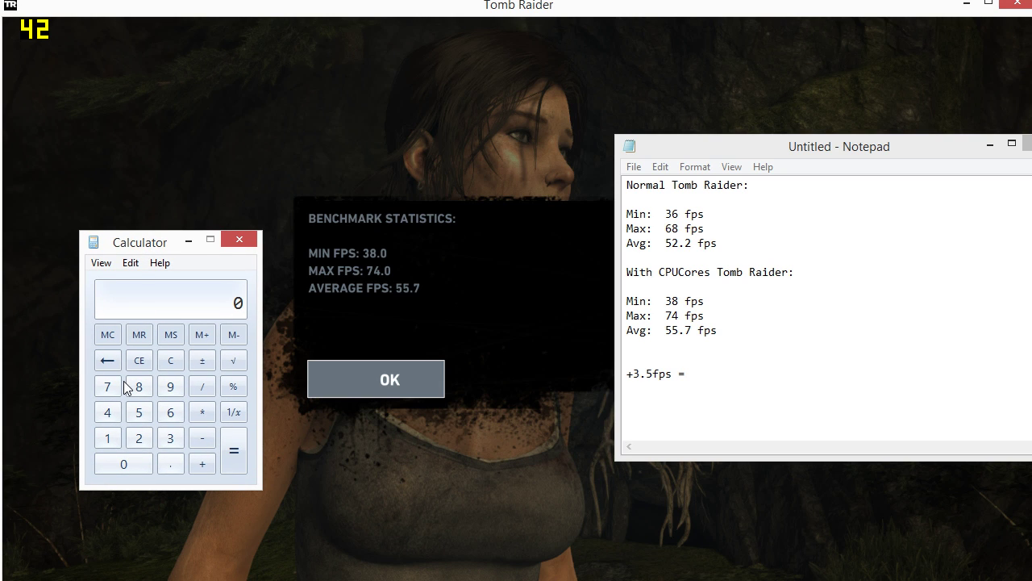
{"action": "type", "text": "52.2"}
{"action": "key", "text": "slash"}
{"action": "type", "text": "55.7"}
{"action": "key", "text": "Return"}
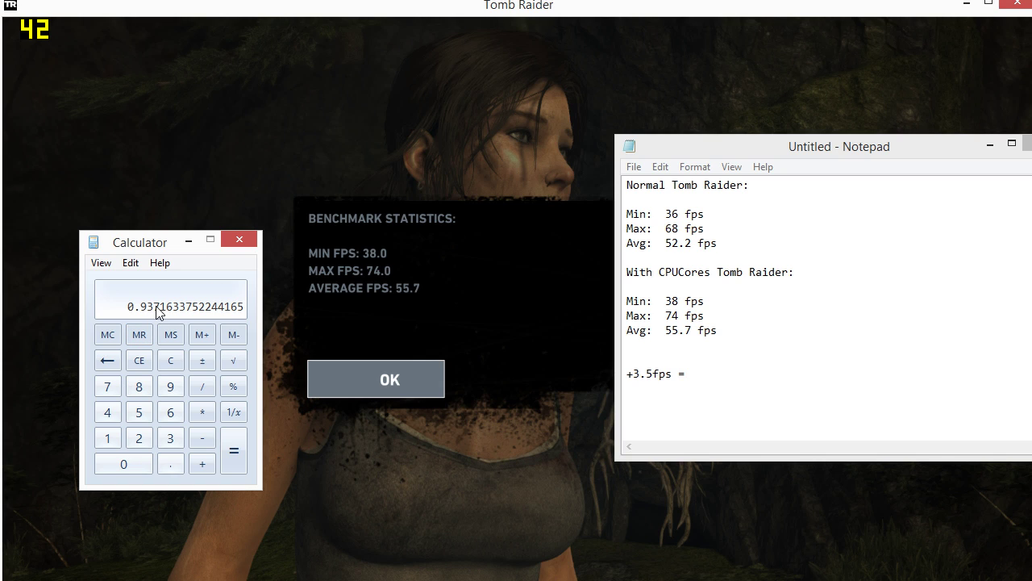
Step: Complete the comparison line in Notepad with "6.3% FPS INCREASE!" and add blank lines below it
{"action": "left_click", "coordinate": [734, 375]}
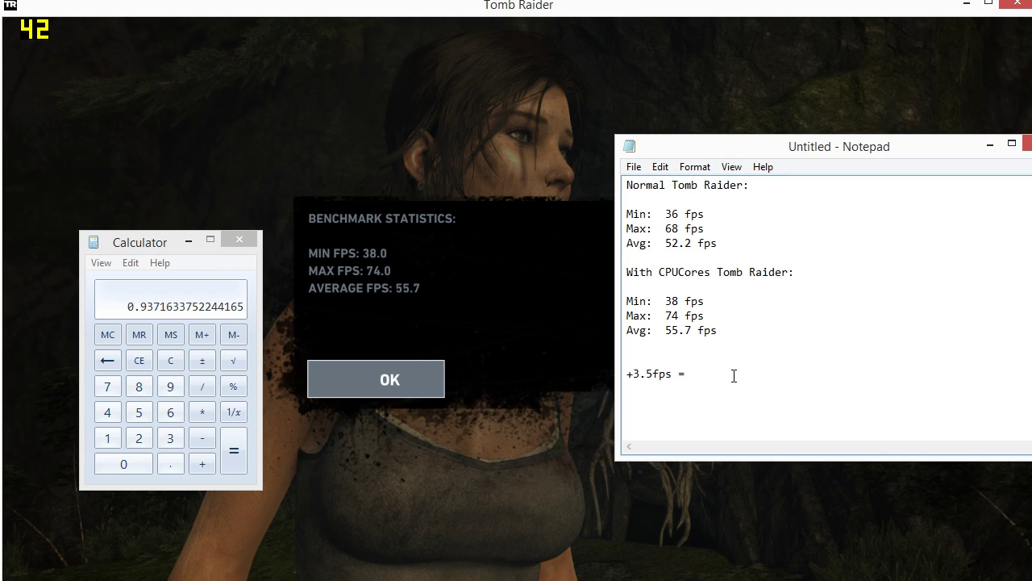
{"action": "type", "text": "6.3% FPS INCREASE"}
{"action": "key", "text": "Return"}
{"action": "key", "text": "Return"}
{"action": "left_click", "coordinate": [873, 399]}
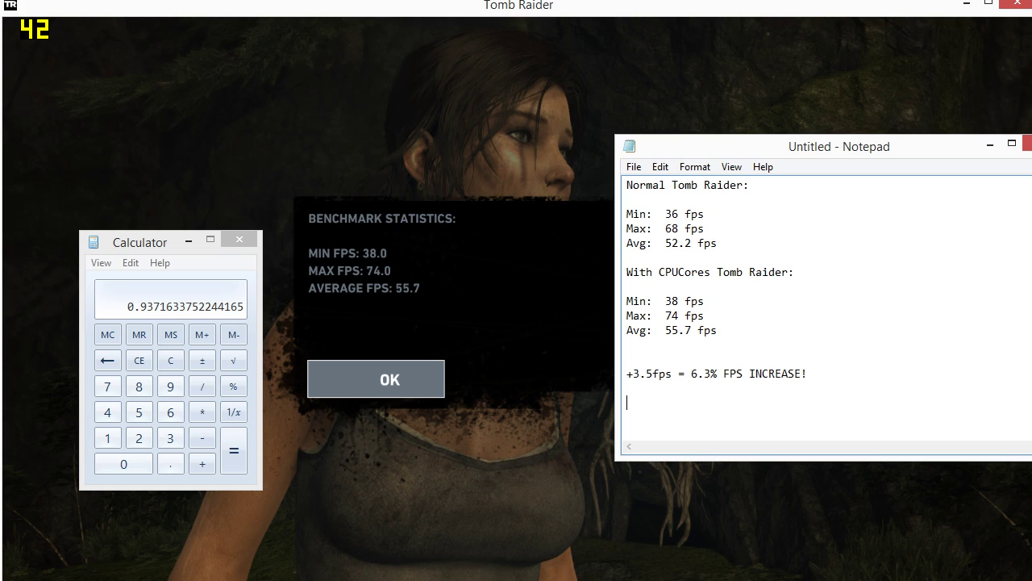